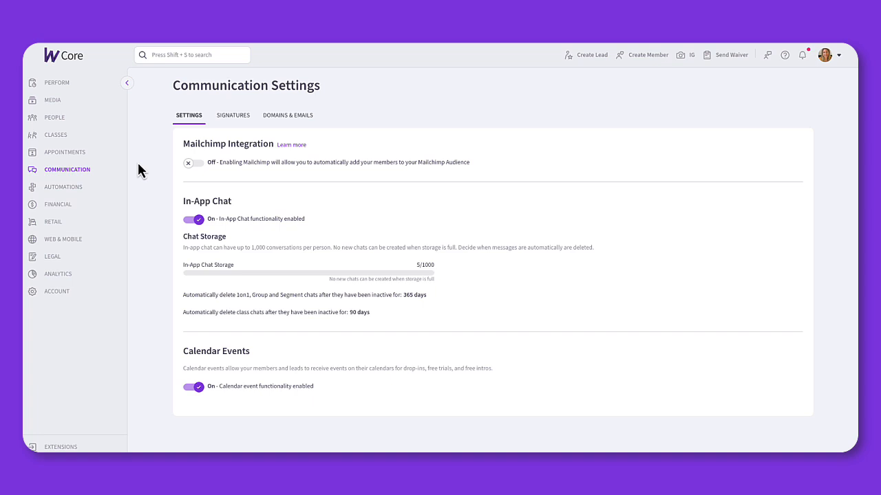
Step: Show Communication Settings' Domains & Emails tab, with wodifymail.com as the only connected domain
click(60, 172)
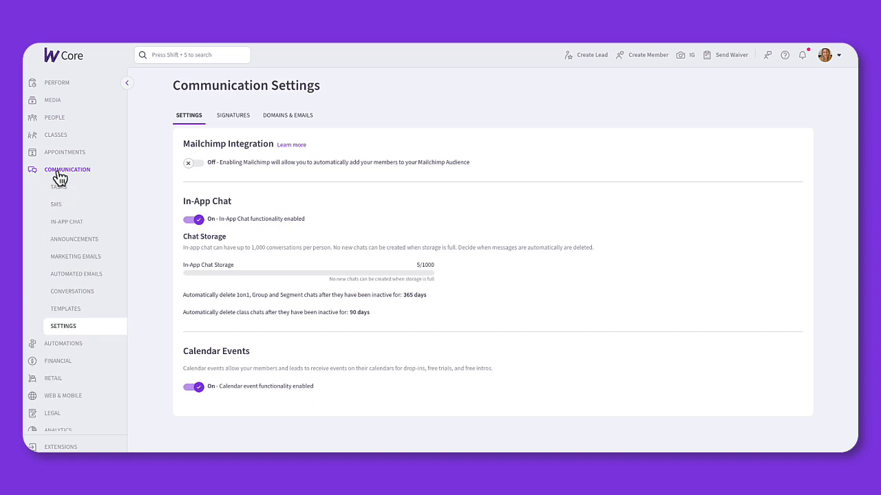
click(291, 117)
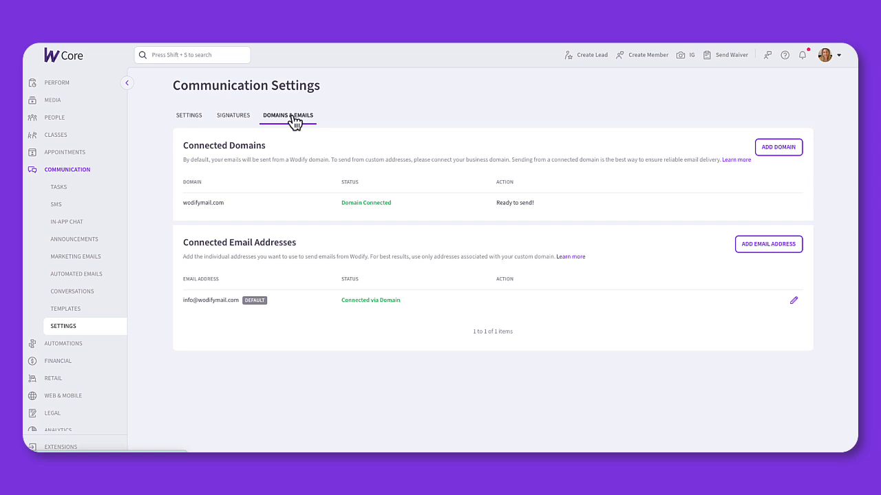
Step: Add active-edge-fitness.com as a sending domain, copying its name from the GoDaddy DNS page
click(786, 148)
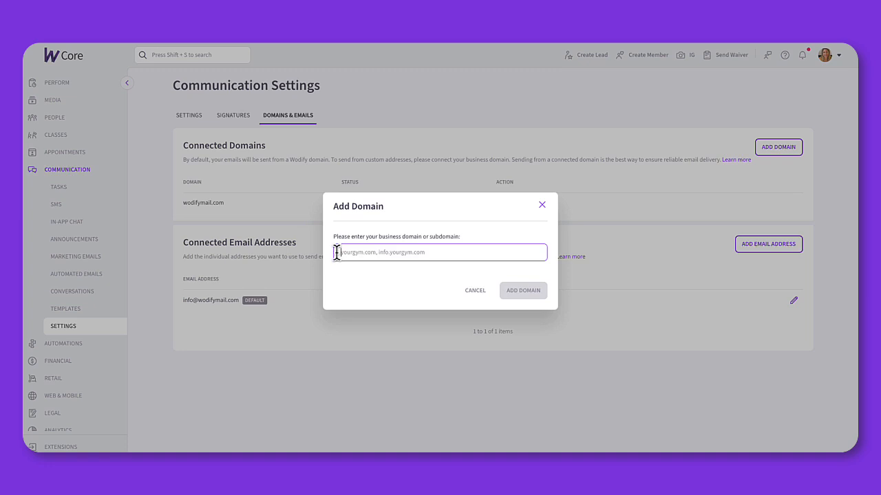
click(454, 16)
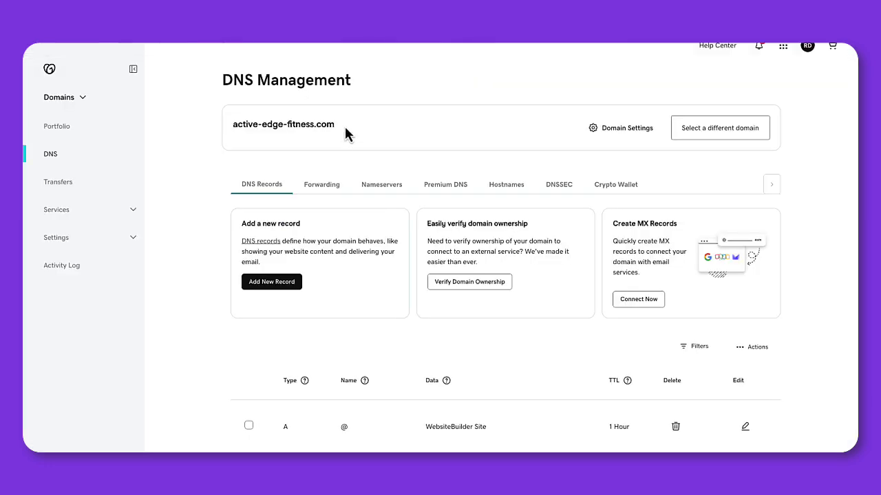
drag(346, 134, 228, 122)
key(super+c)
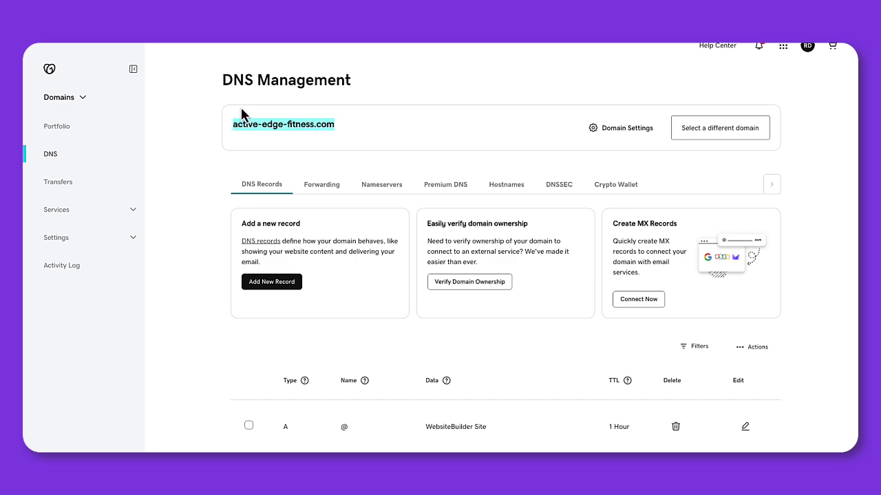
click(268, 17)
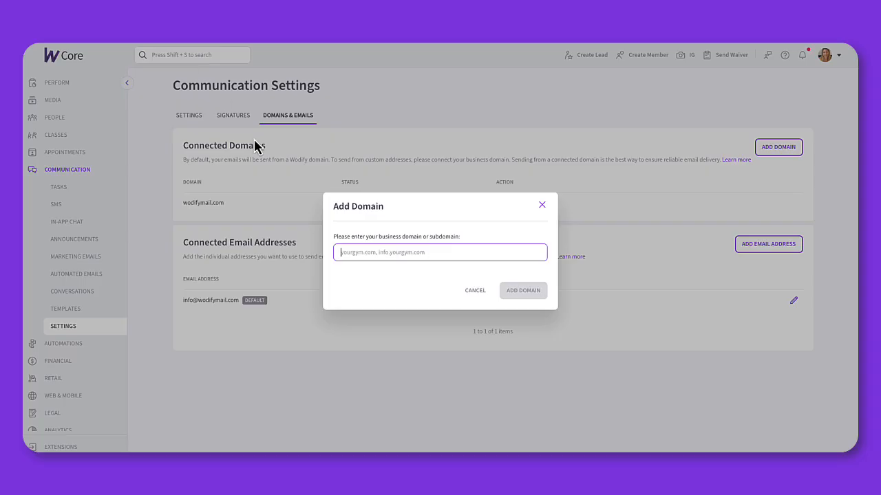
key(super+v)
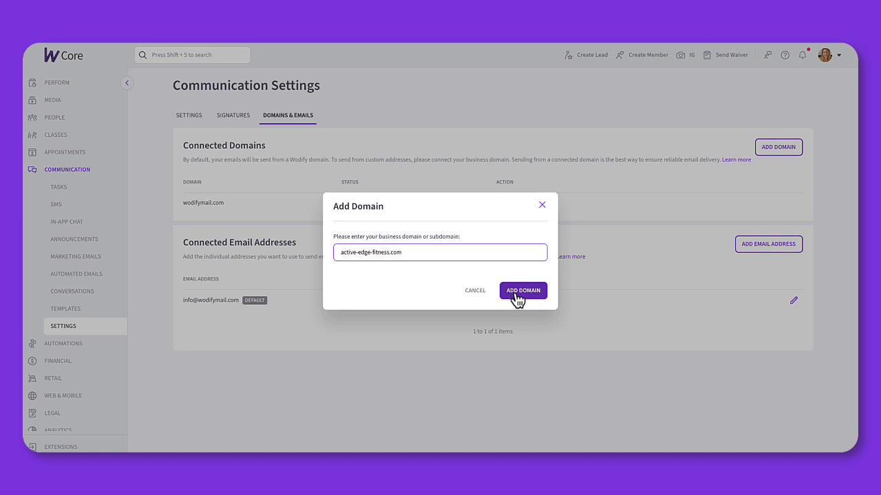
click(516, 294)
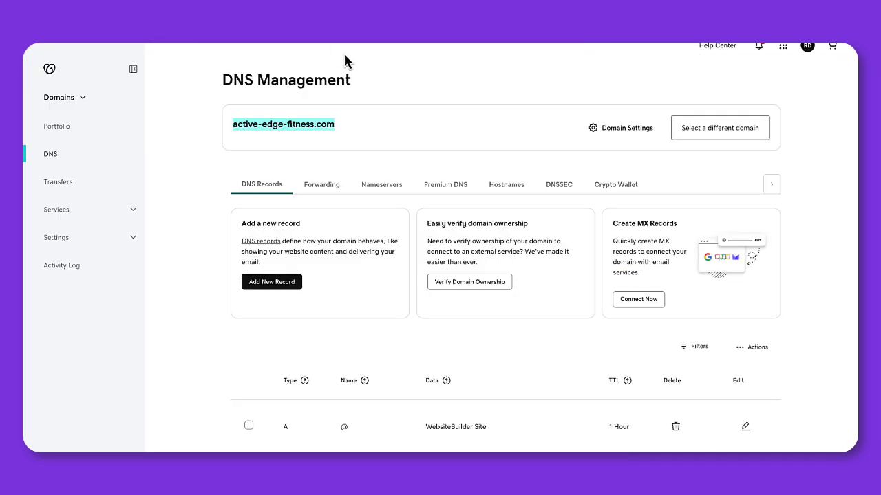
Step: Go to GoDaddy's Active Edge Fitness dashboard and open the Domain page for active-edge-fitness.com
scroll(364, 67, up, 1)
click(461, 121)
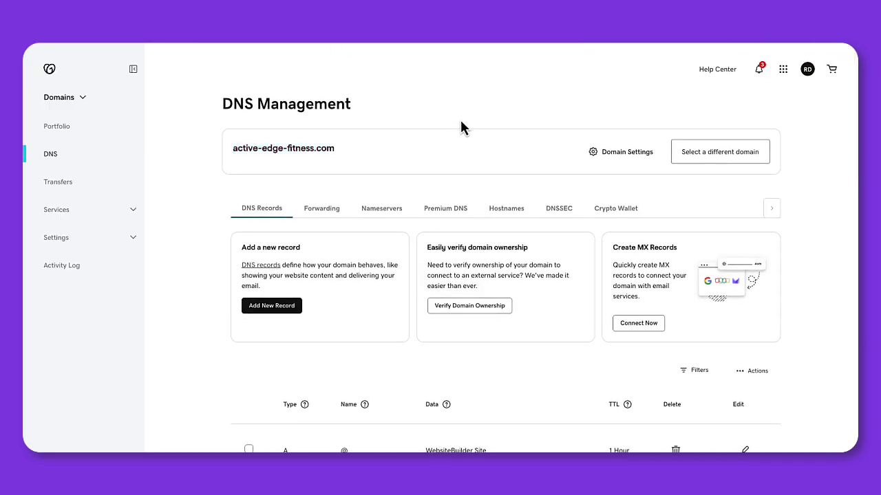
click(51, 69)
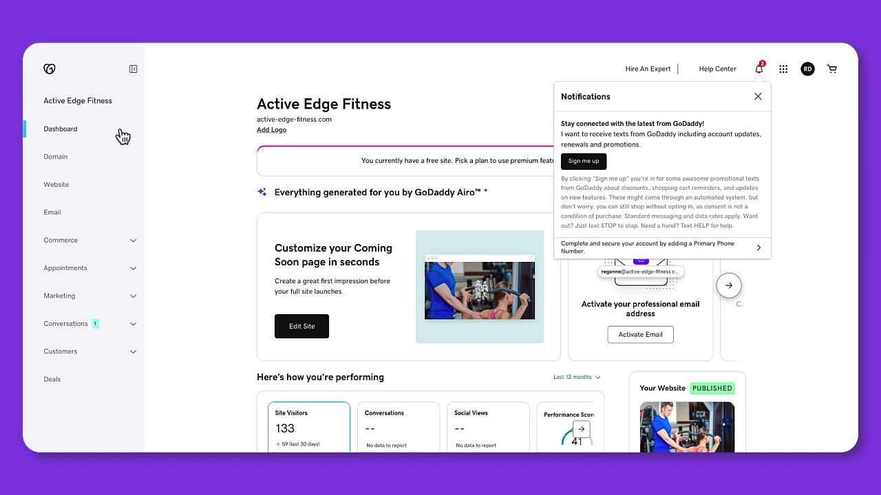
click(59, 159)
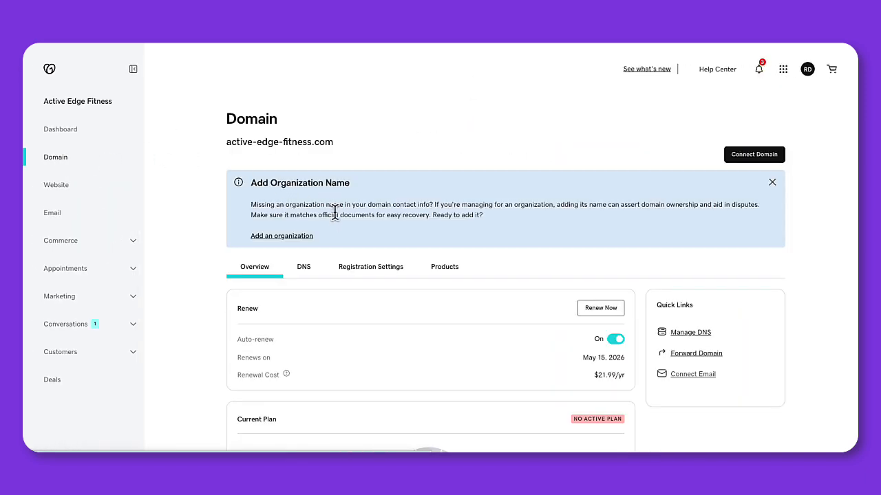
Step: Review active-edge-fitness.com's DNS records in GoDaddy and start a blank new record
scroll(335, 214, down, 2)
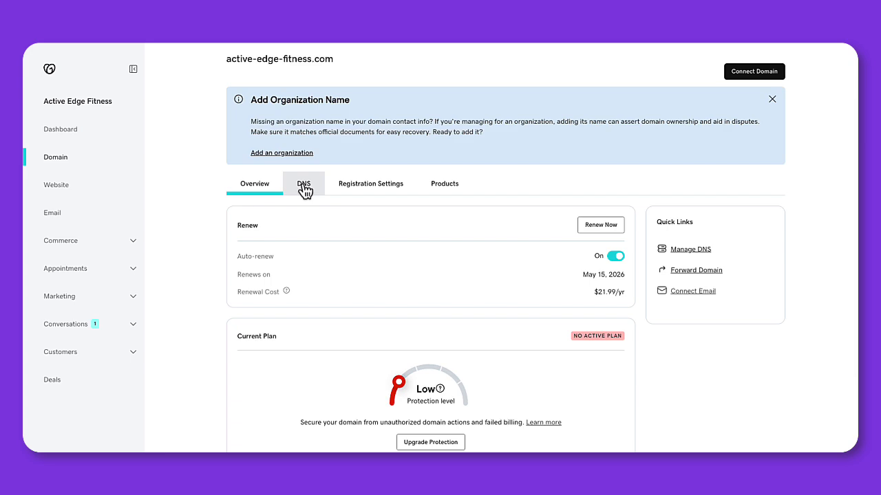
click(304, 185)
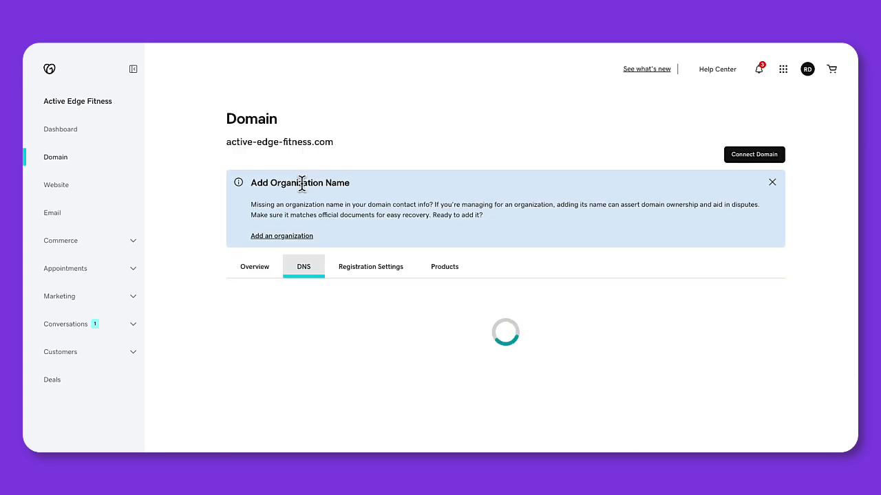
scroll(301, 185, down, 2)
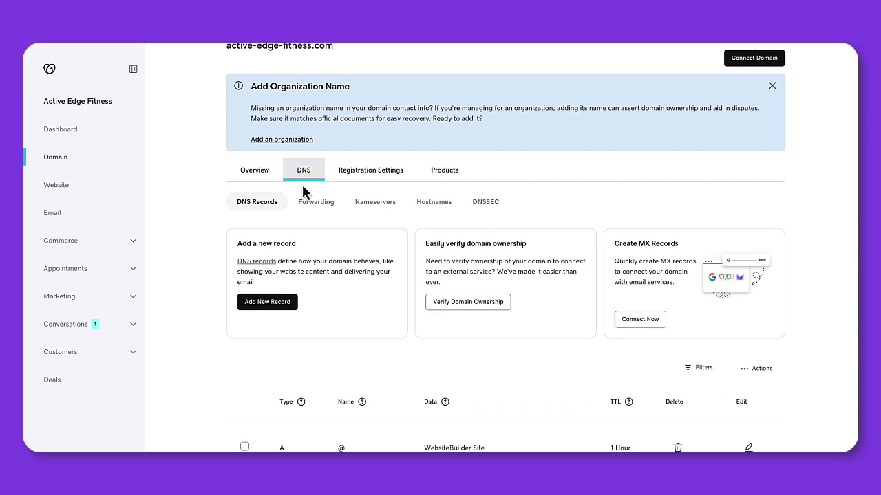
scroll(302, 183, down, 2)
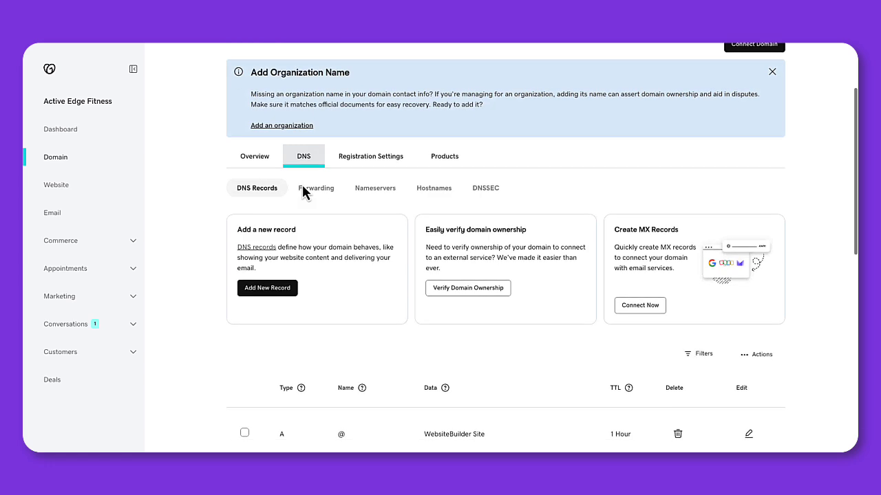
scroll(302, 185, down, 1)
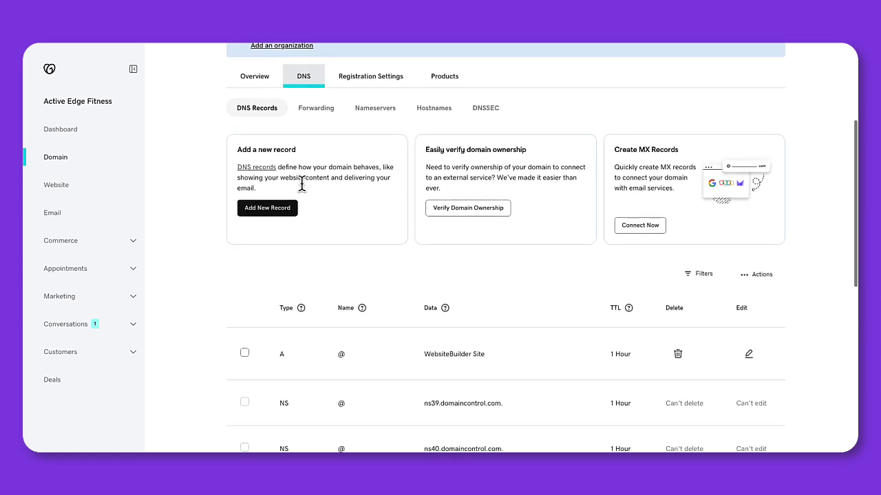
scroll(301, 183, up, 1)
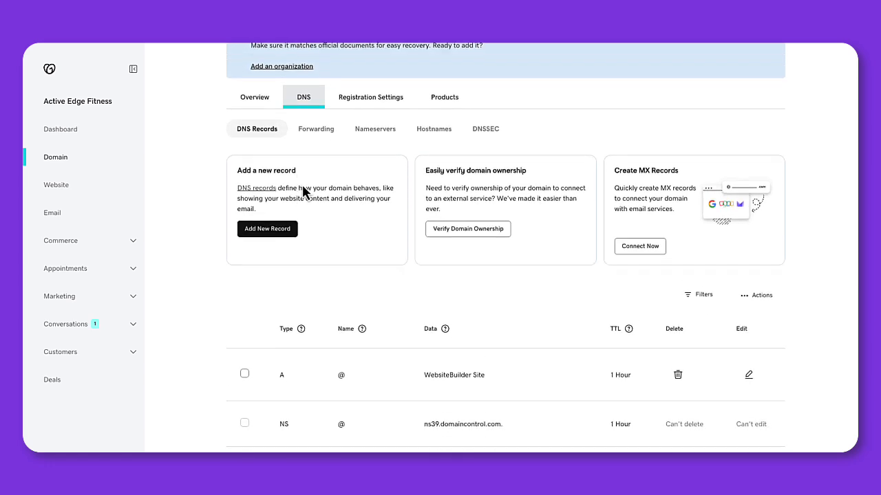
scroll(301, 184, down, 1)
scroll(301, 183, down, 1)
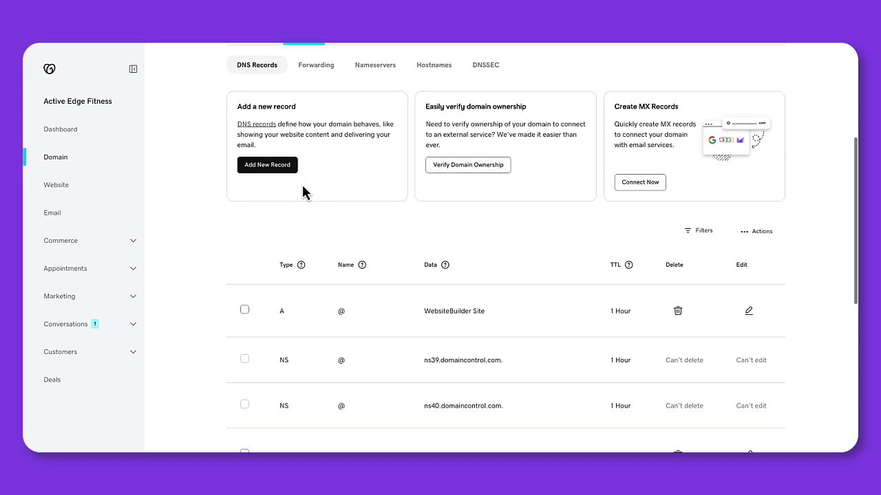
scroll(302, 183, up, 2)
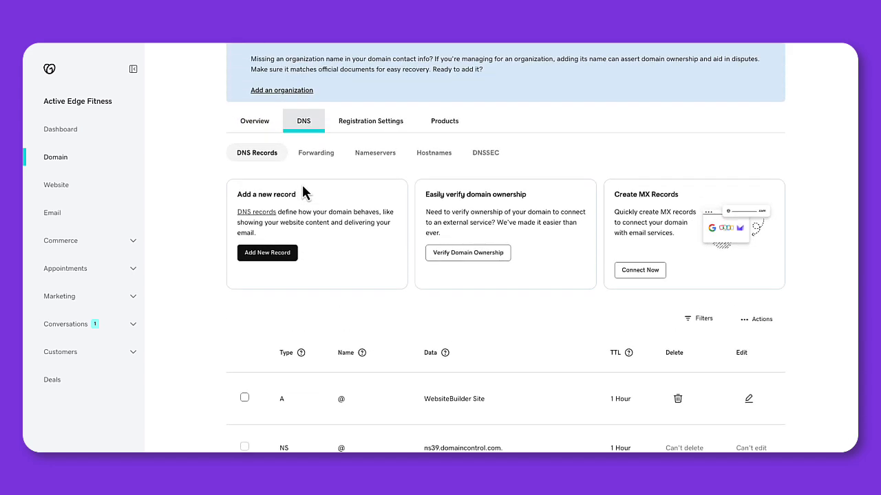
click(263, 254)
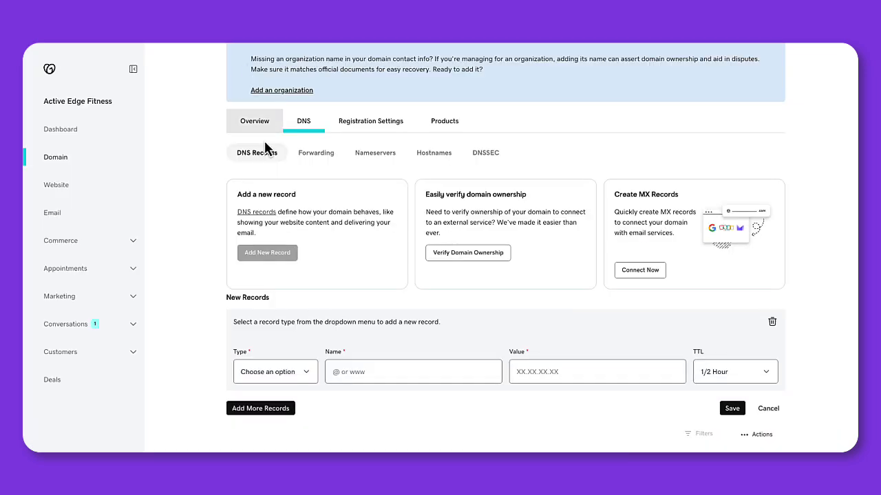
Step: Make the new GoDaddy DNS record a CNAME record
scroll(302, 241, down, 1)
scroll(302, 239, down, 2)
click(294, 216)
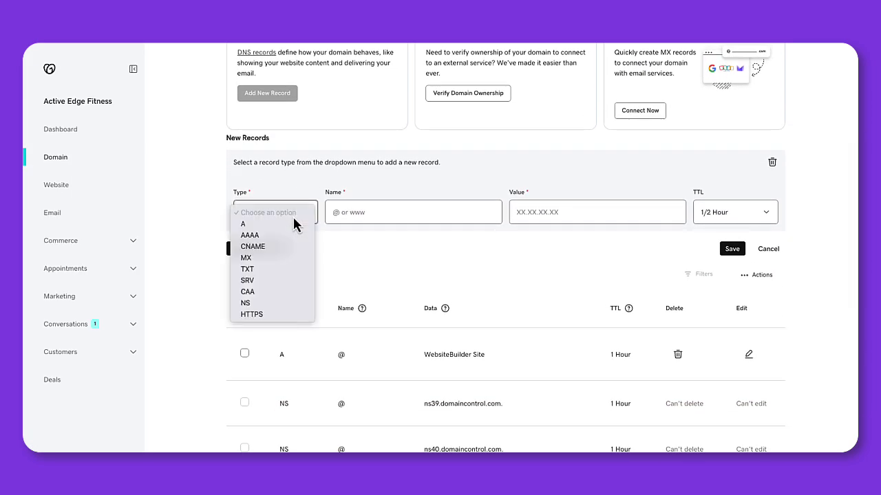
click(272, 250)
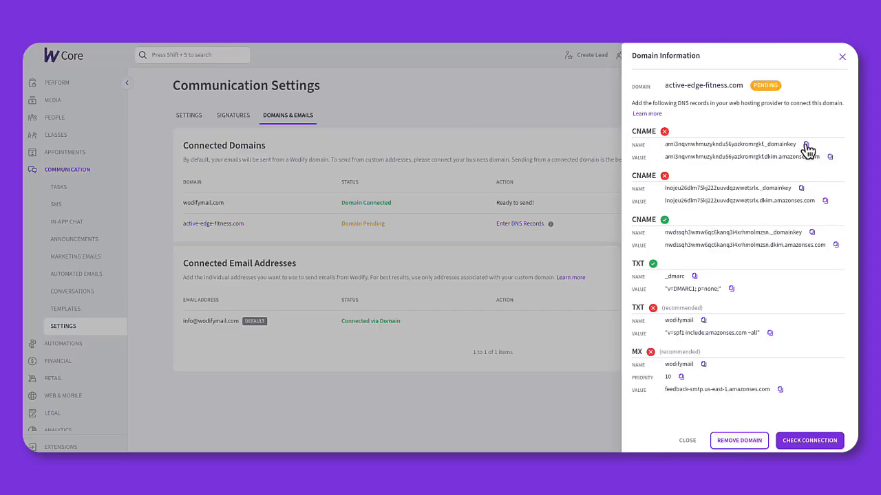
Step: Fill the first CNAME with Wodify's DKIM _domainkey name and amazonses.com value, then add two rows
click(806, 146)
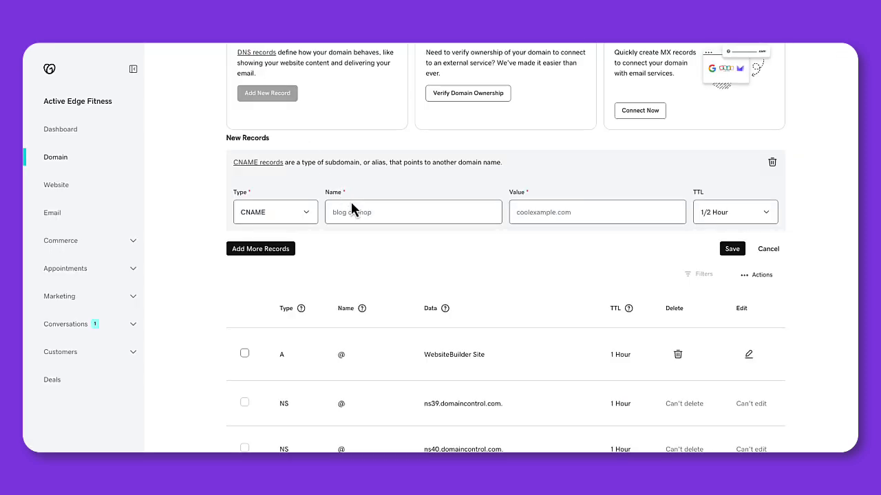
click(353, 212)
key(ctrl+v)
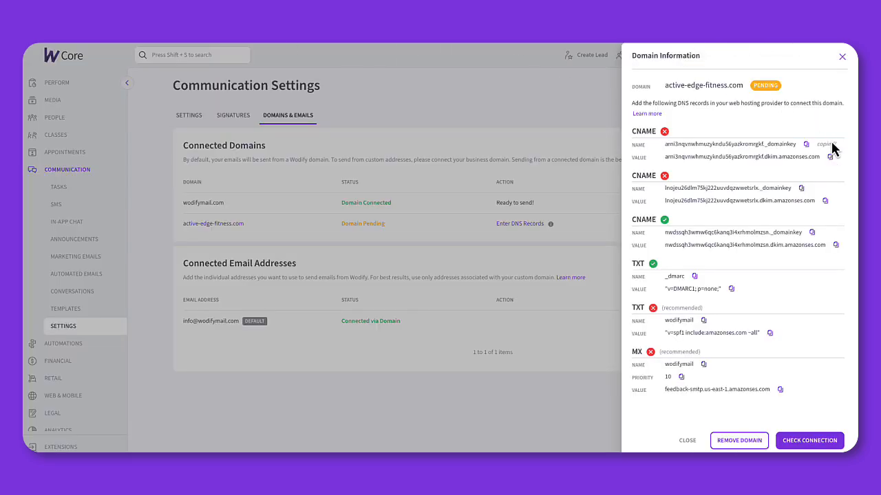
click(831, 157)
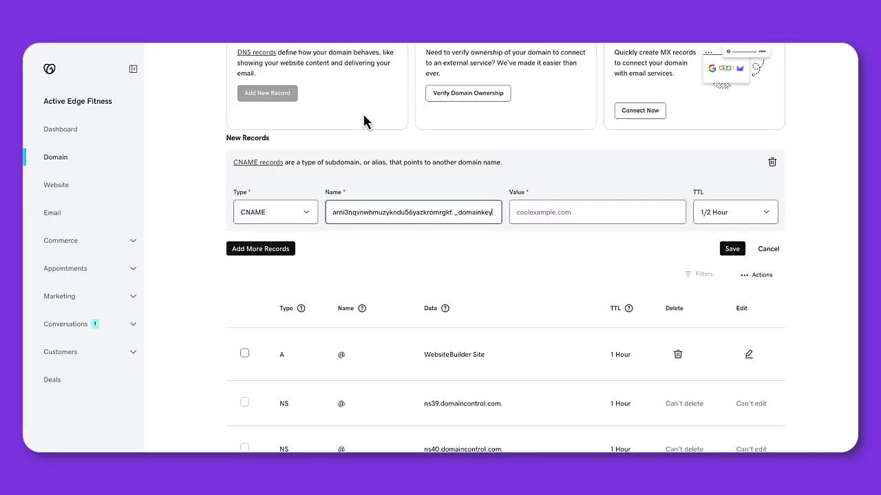
click(588, 210)
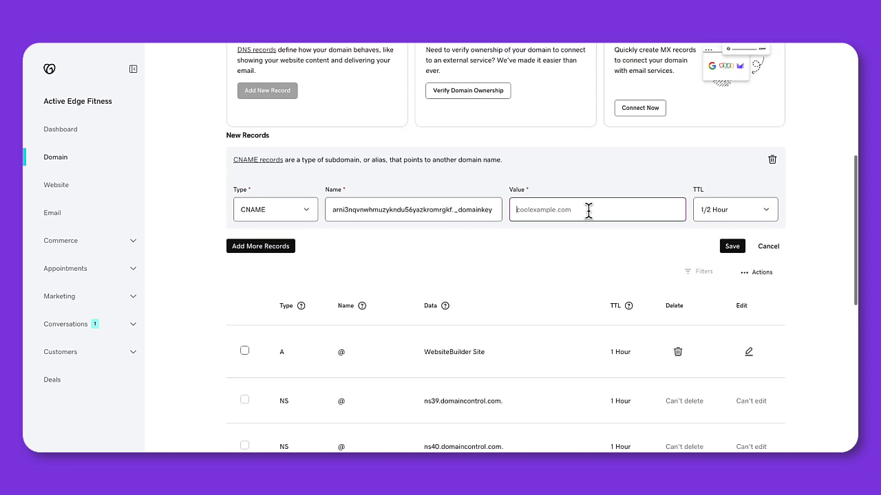
key(ctrl+v)
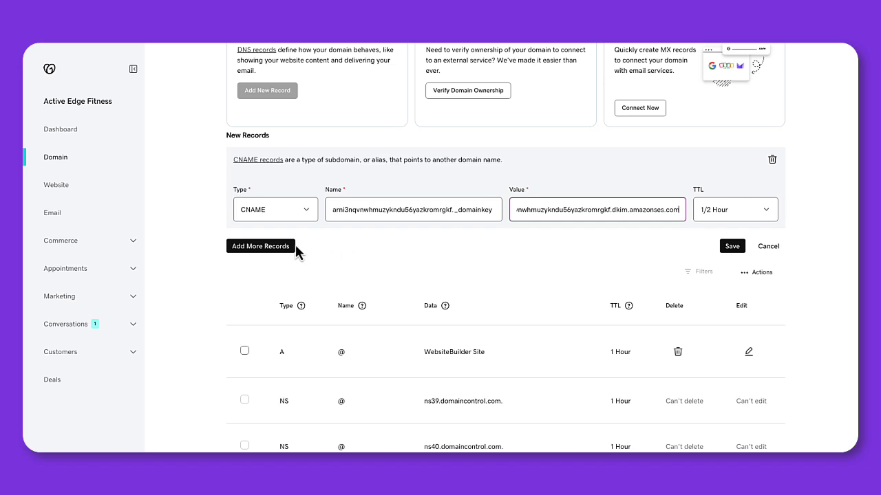
click(273, 248)
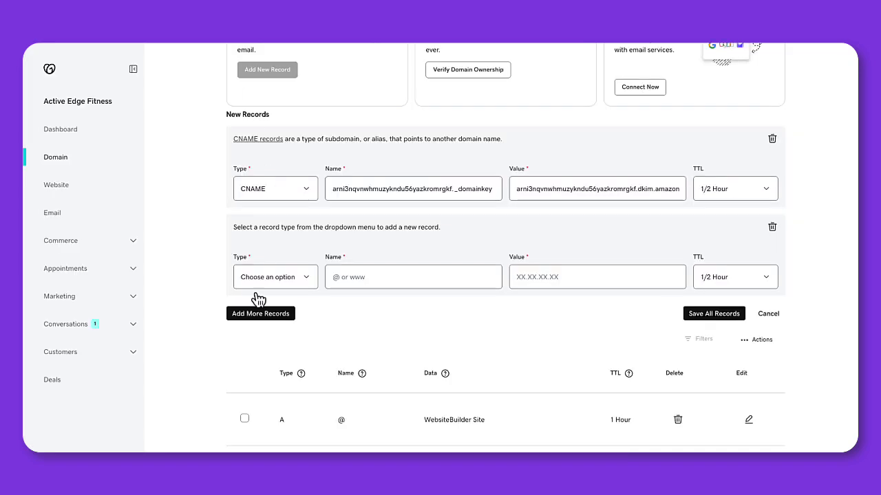
click(256, 311)
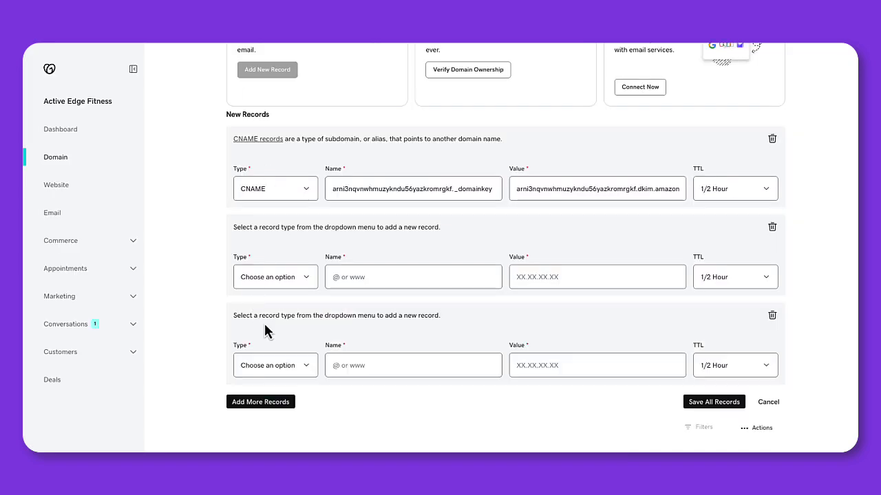
Step: Add a fourth record row and set the blank rows' types to CNAME, TXT and MX
scroll(265, 329, down, 2)
click(262, 337)
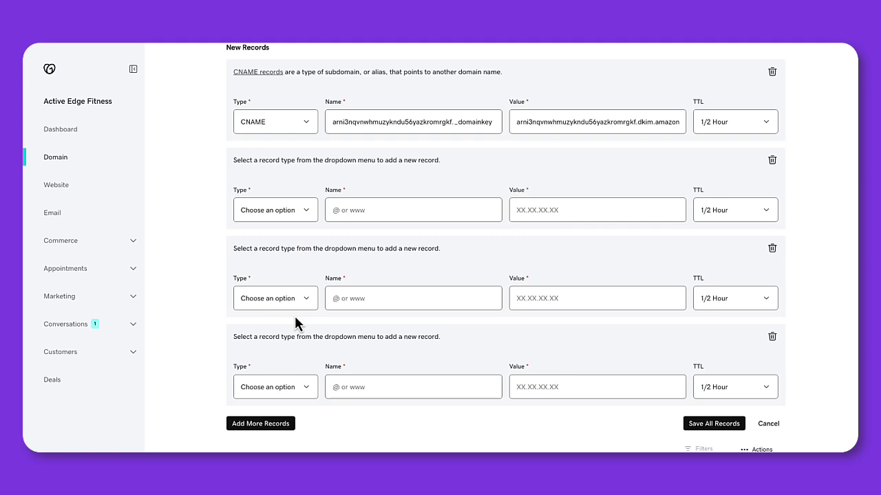
click(291, 217)
click(253, 269)
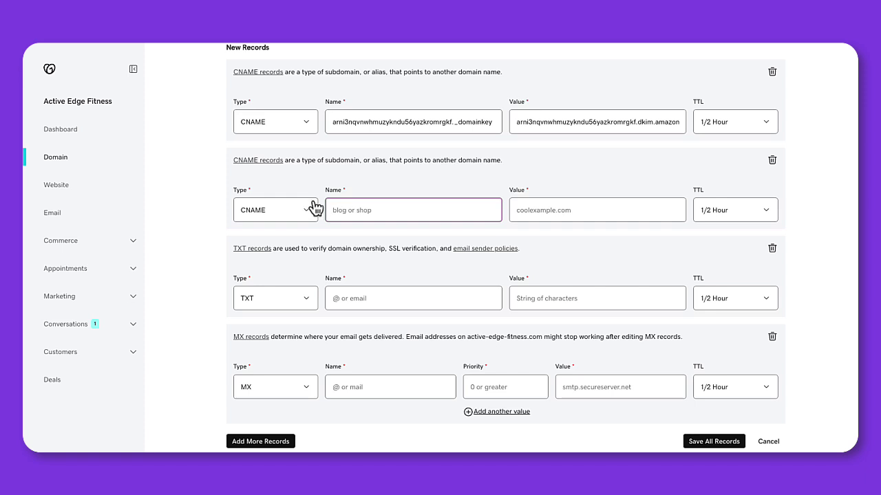
Step: Fill the second CNAME record with its DKIM name and target value from Wodify
key(ctrl+v)
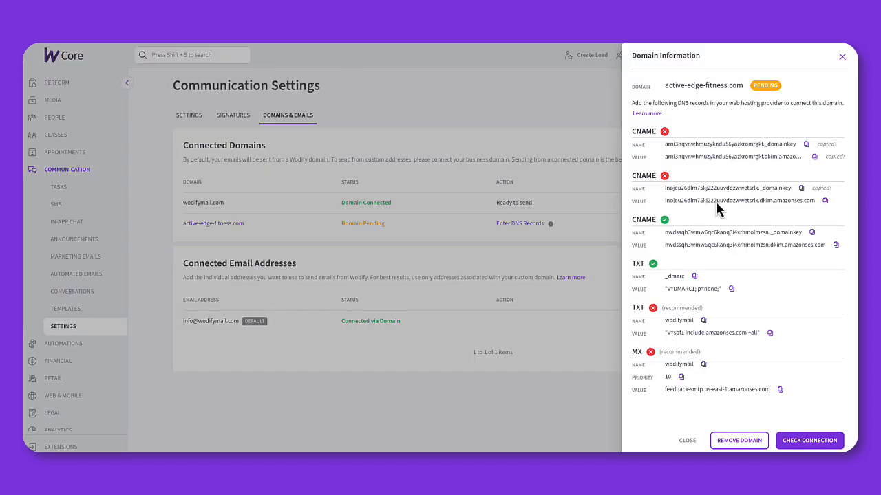
click(825, 201)
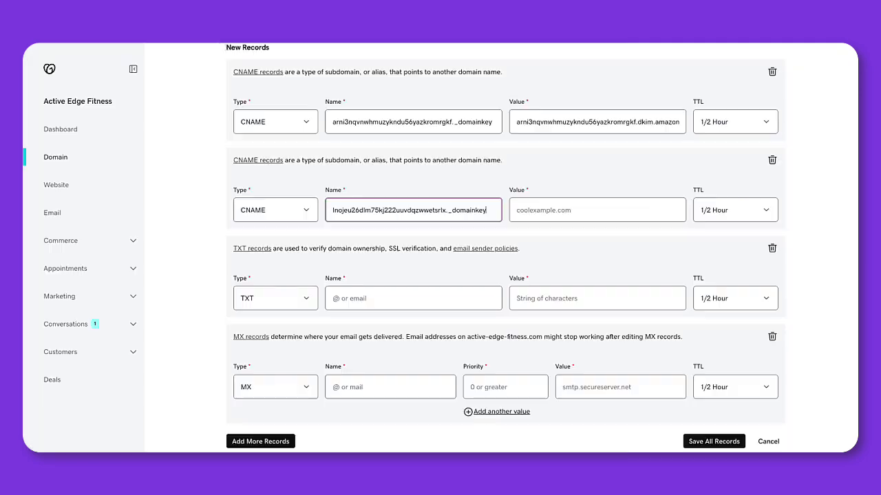
click(548, 210)
key(ctrl+v)
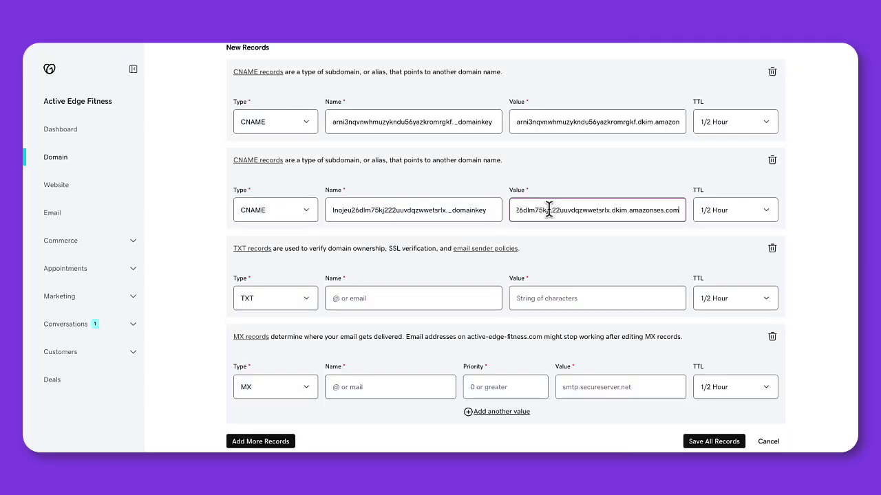
Step: Set the TXT record's name to wodifymail and value to 'v=spf1 include:amazonses.com ~all'
click(267, 44)
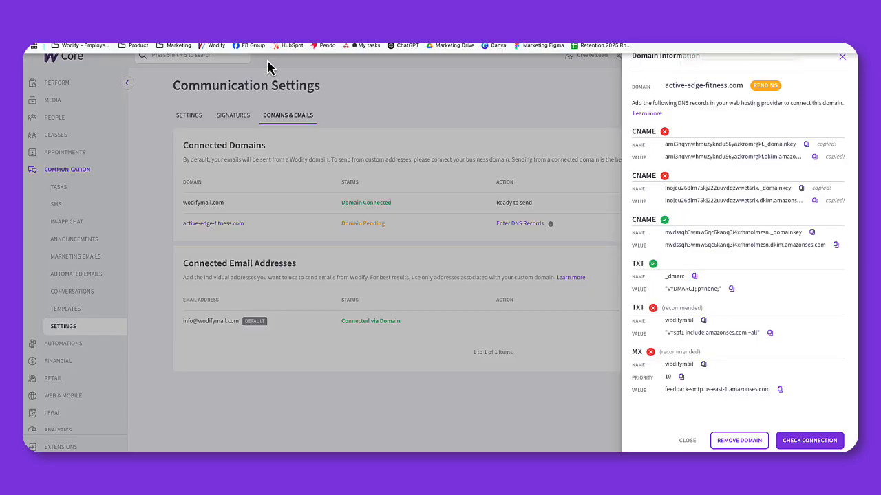
click(702, 321)
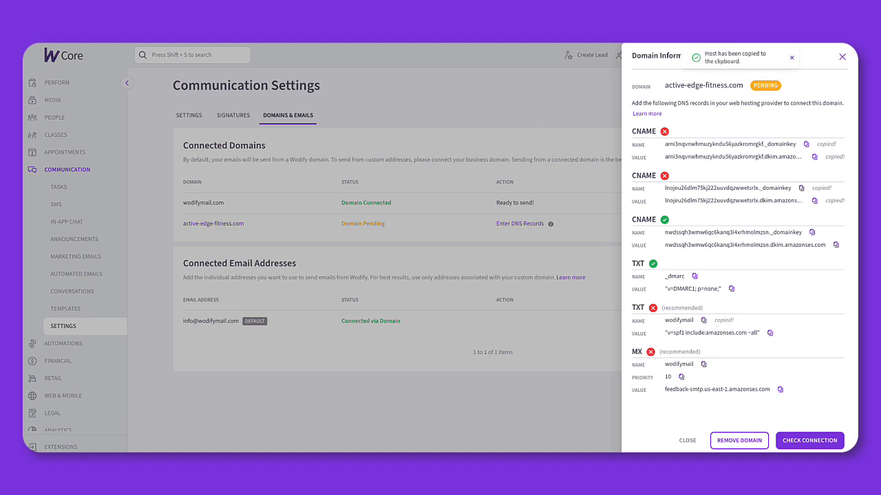
click(268, 50)
click(356, 301)
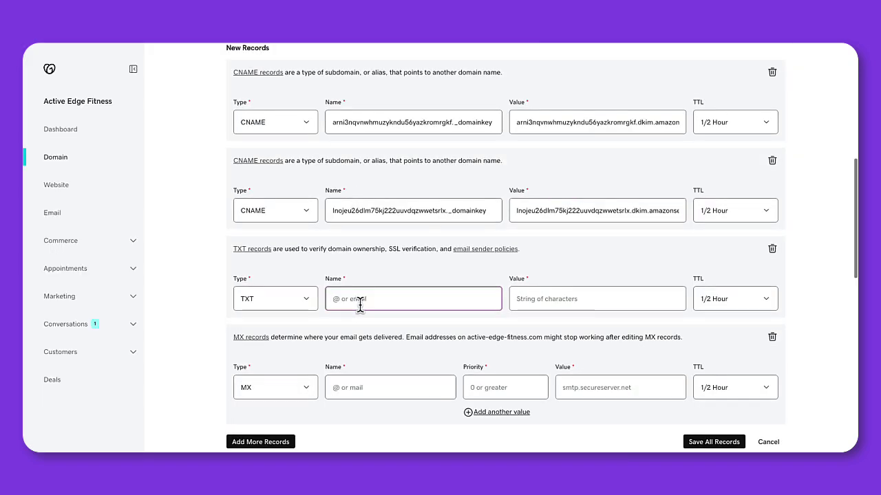
key(ctrl+v)
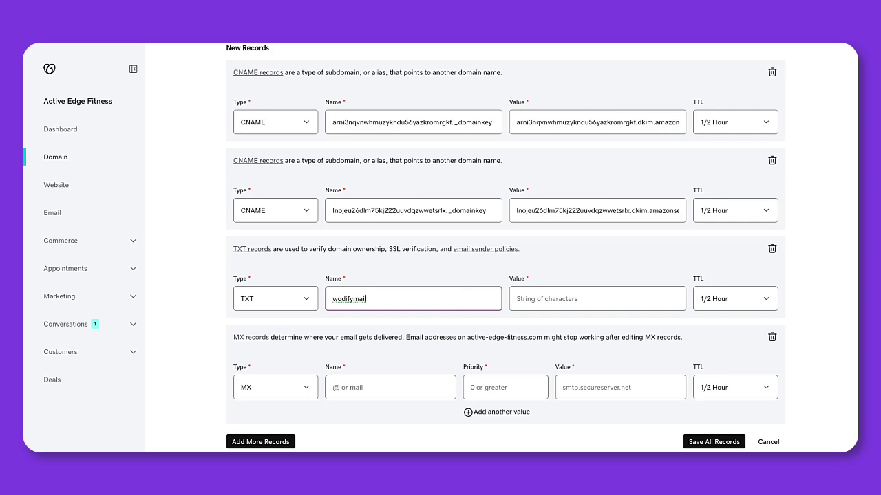
click(213, 46)
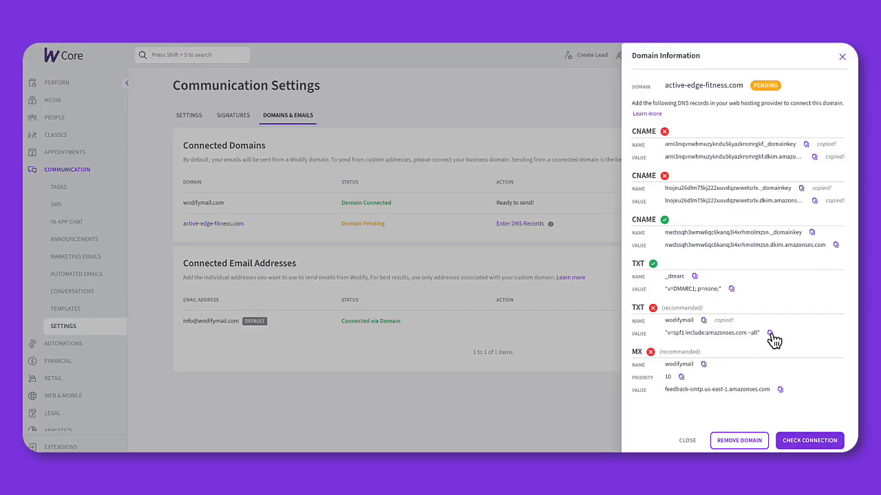
click(770, 333)
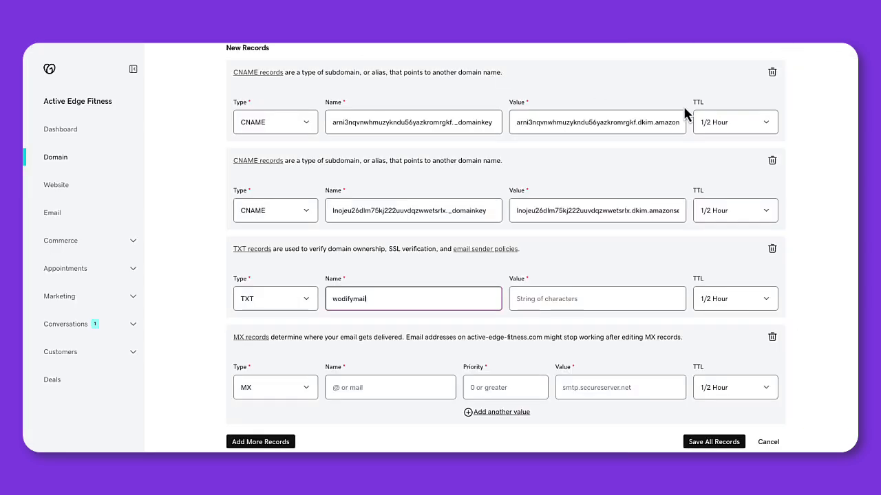
click(610, 301)
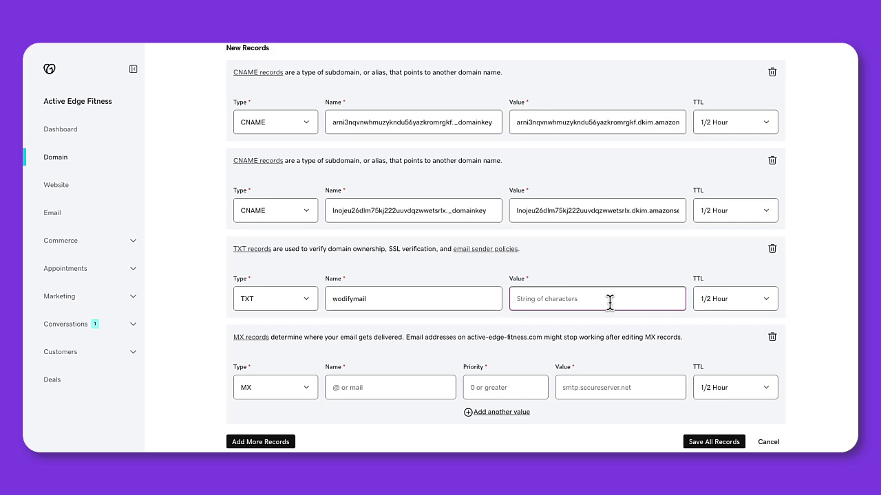
key(ctrl+v)
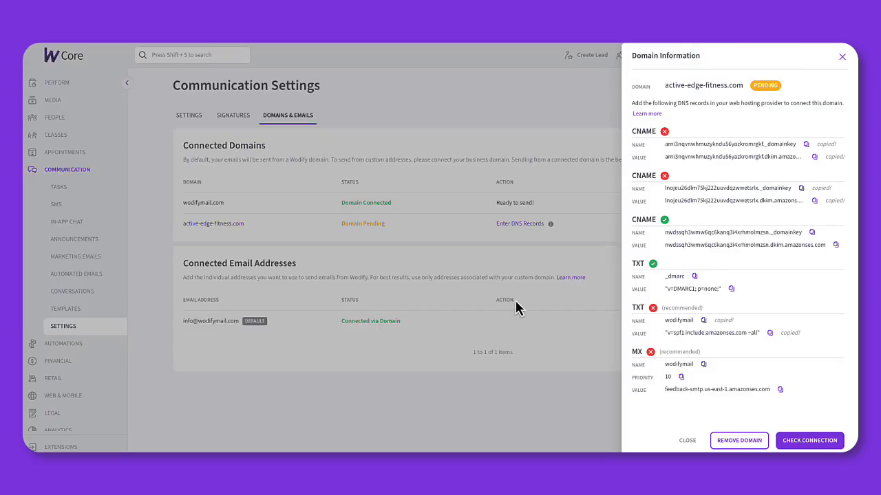
Step: Give the MX record name wodifymail, priority 10 and feedback-smtp.us-east-1.amazonses.com, then save all records
click(703, 364)
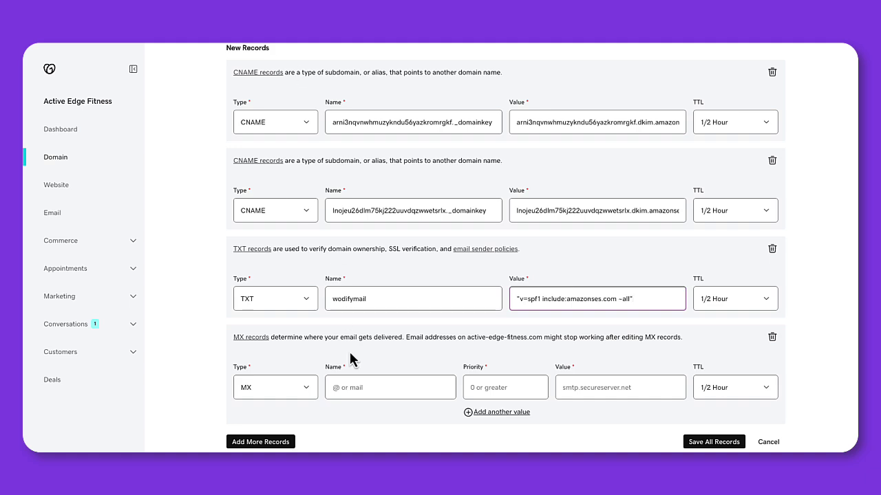
click(345, 384)
scroll(347, 378, down, 1)
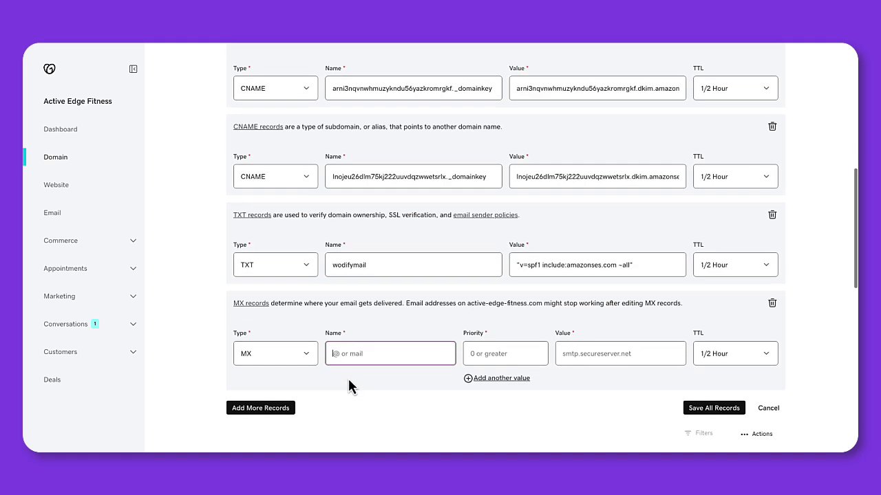
key(ctrl+v)
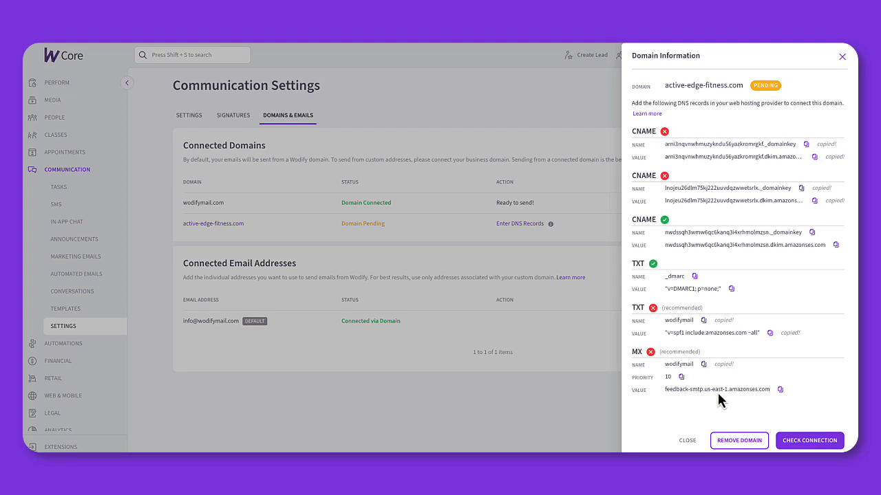
click(681, 378)
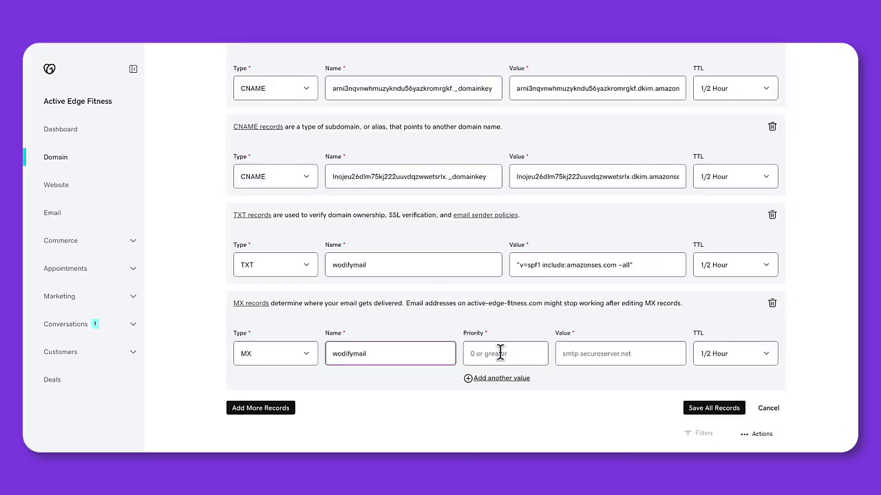
click(500, 353)
key(ctrl+v)
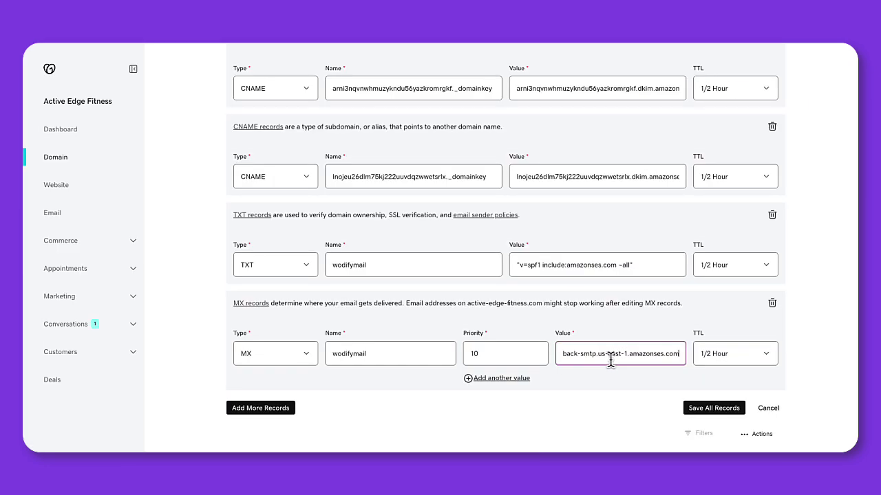
scroll(612, 360, down, 1)
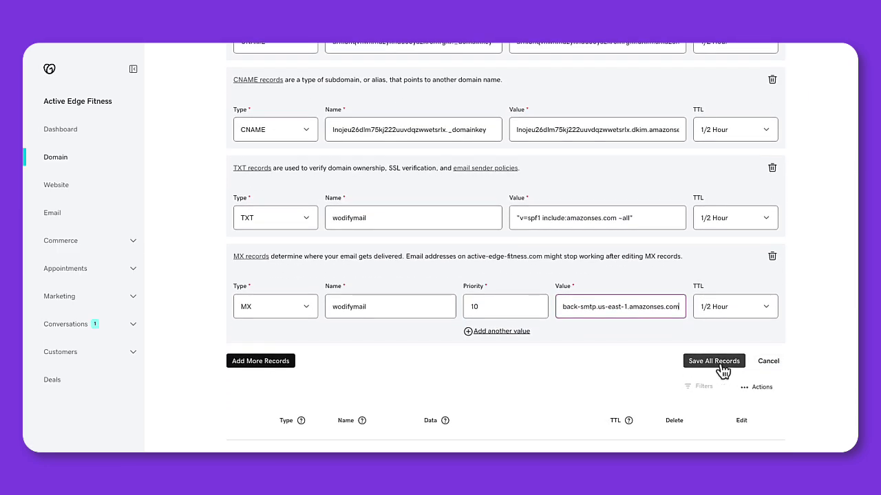
click(720, 363)
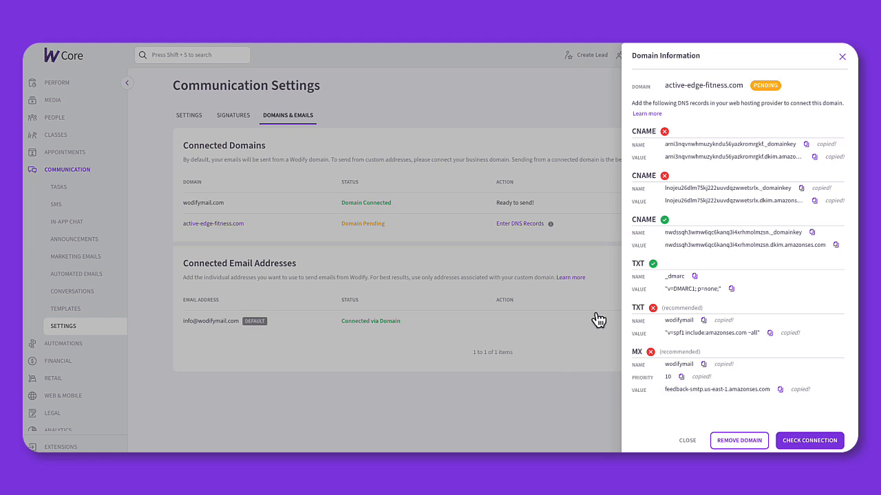
Step: Verify active-edge-fitness.com shows Domain Connected with all DNS records verified, then close the panel
click(805, 444)
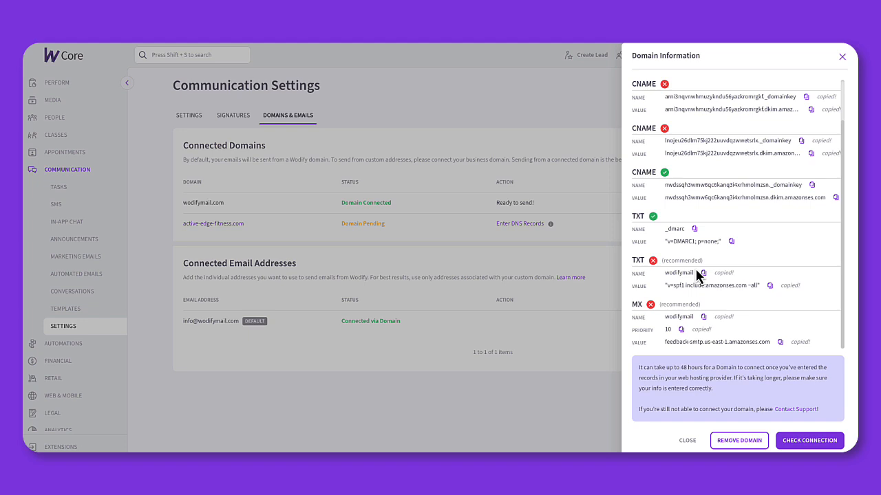
scroll(696, 274, up, 3)
scroll(696, 274, down, 3)
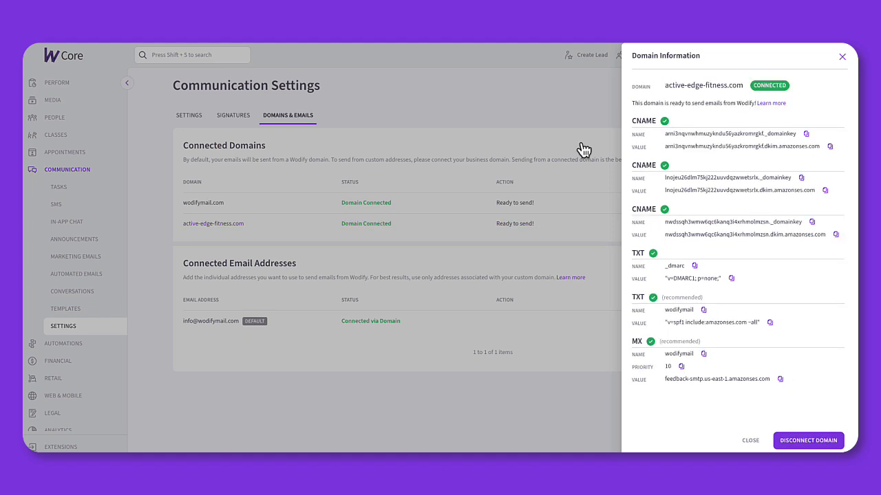
click(582, 143)
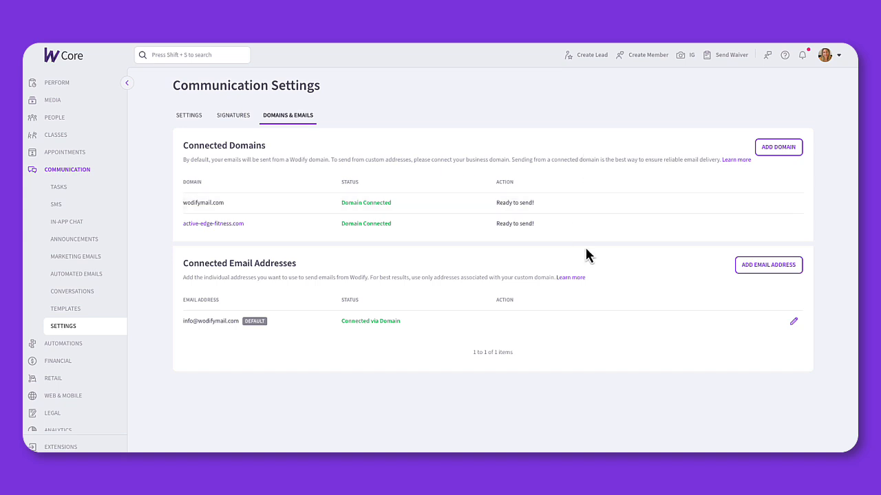
click(759, 268)
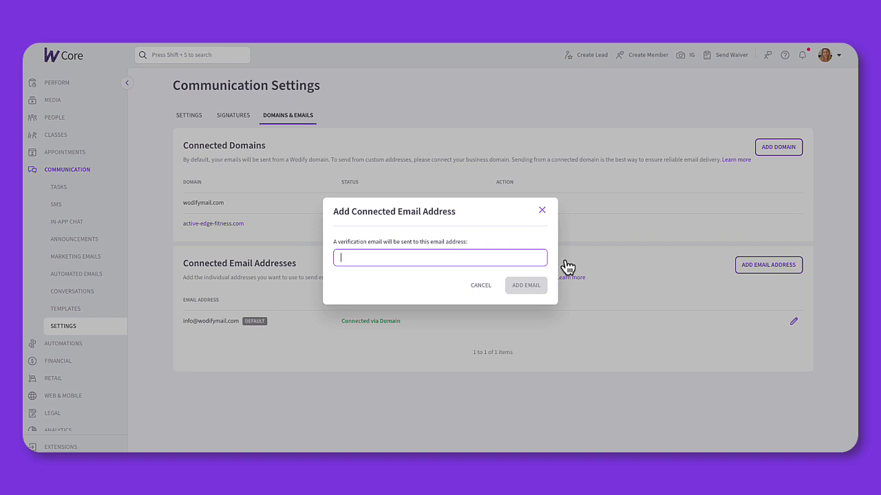
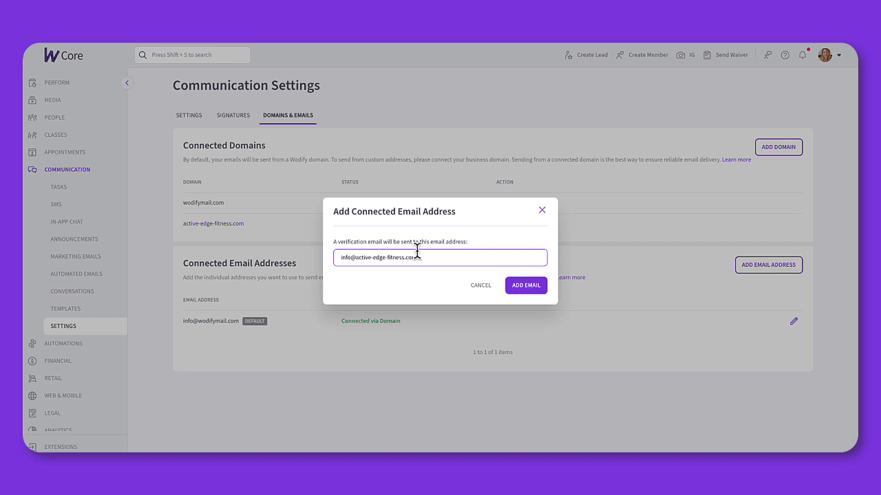
click(516, 289)
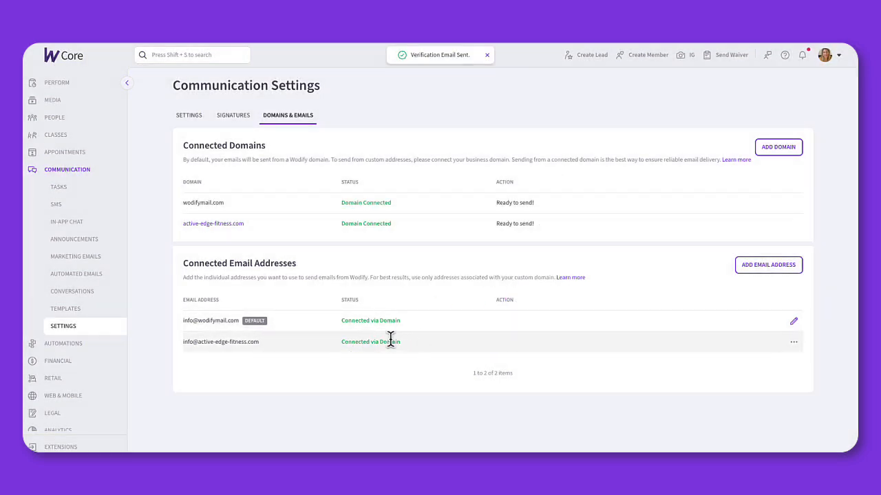
click(774, 273)
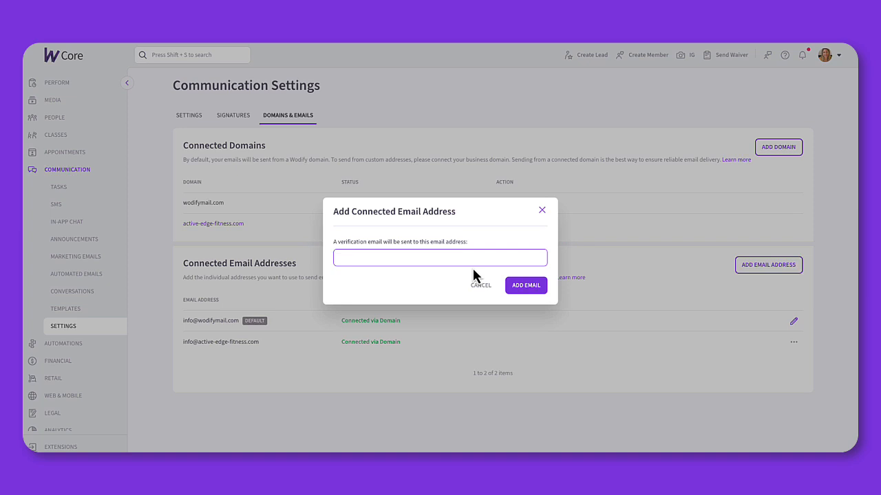
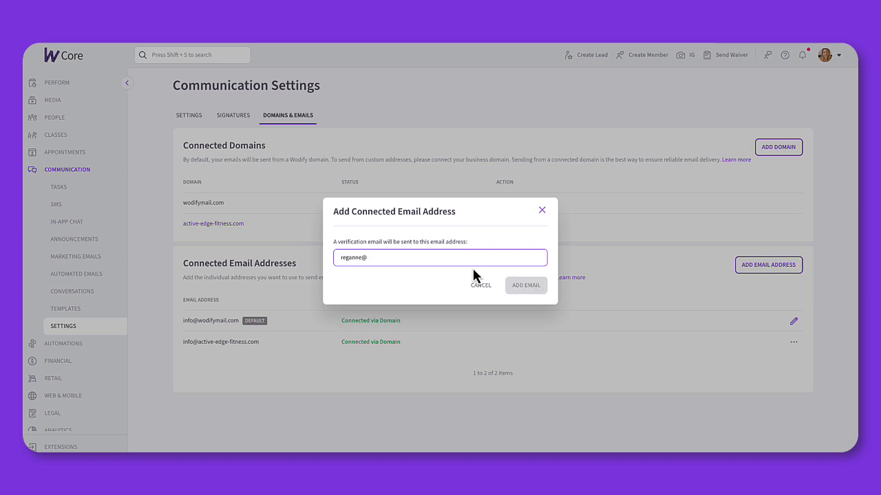
click(523, 287)
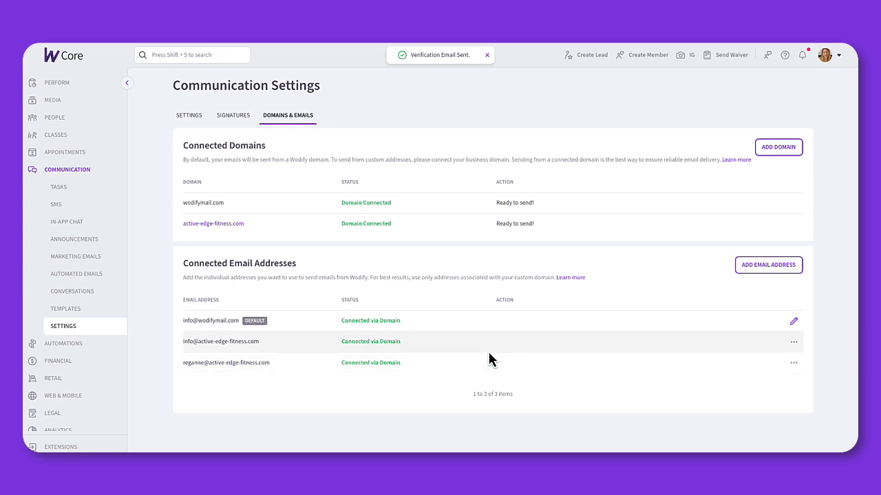
click(794, 343)
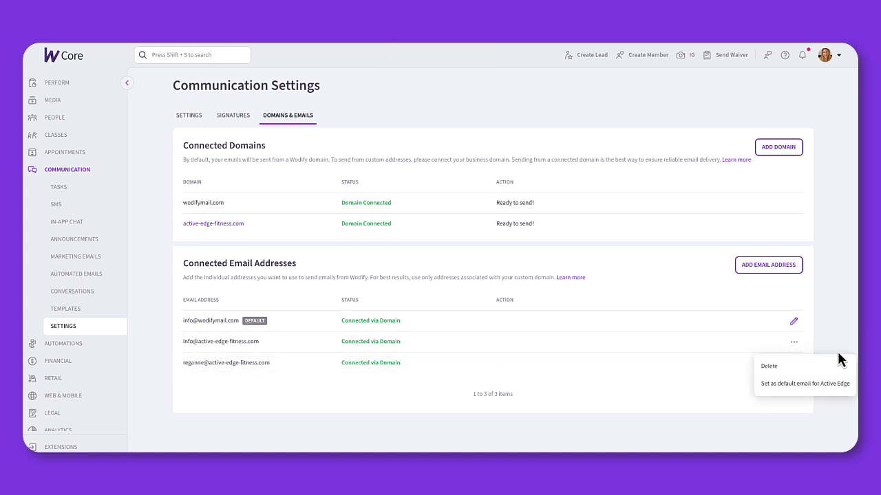
click(826, 388)
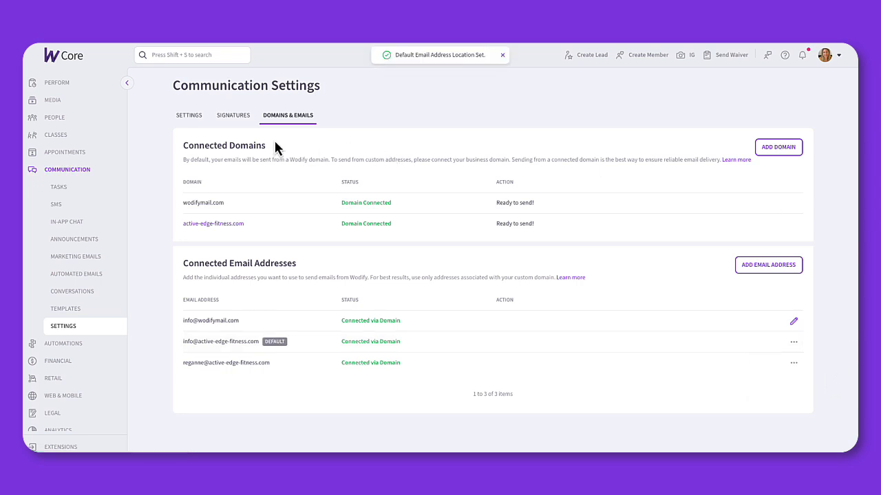
click(87, 260)
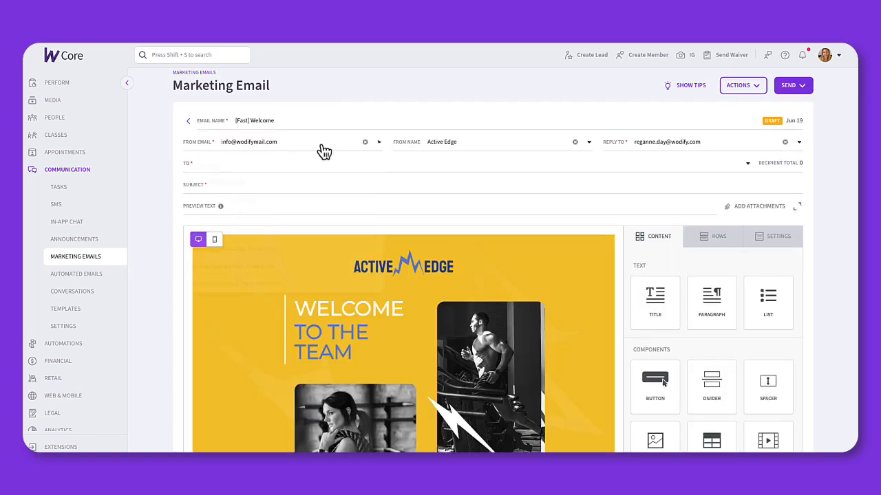
click(321, 146)
click(270, 234)
click(704, 146)
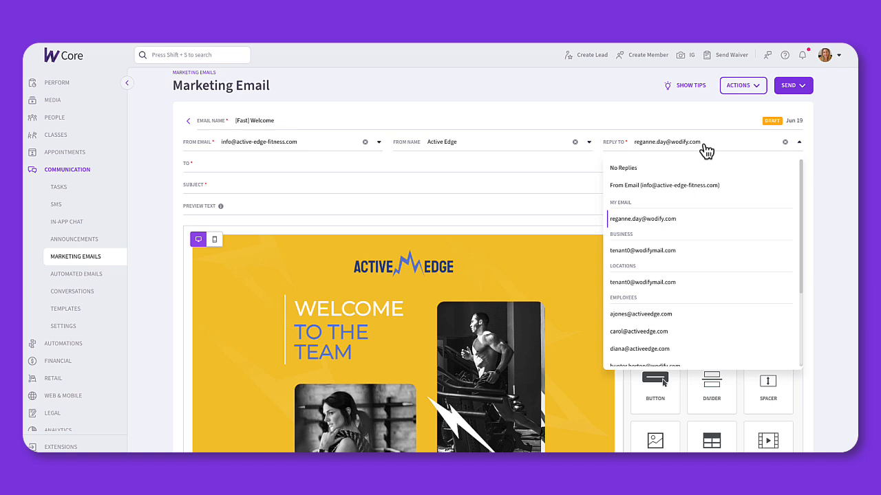
click(681, 220)
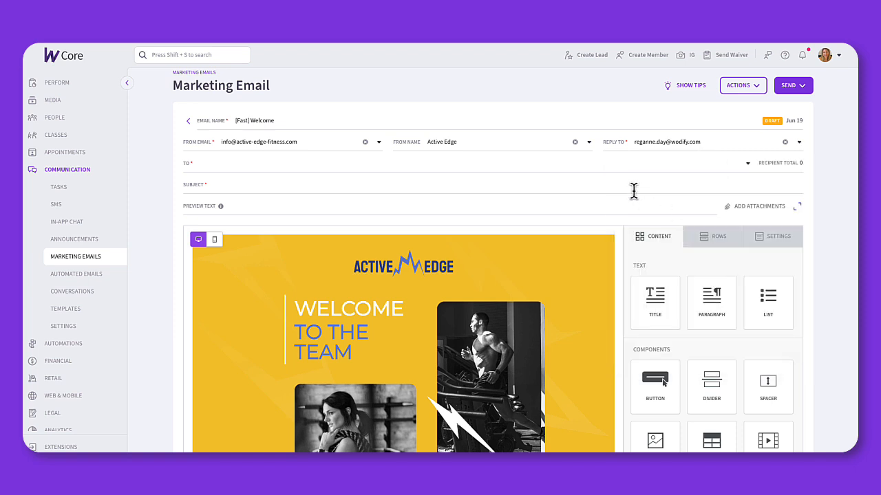